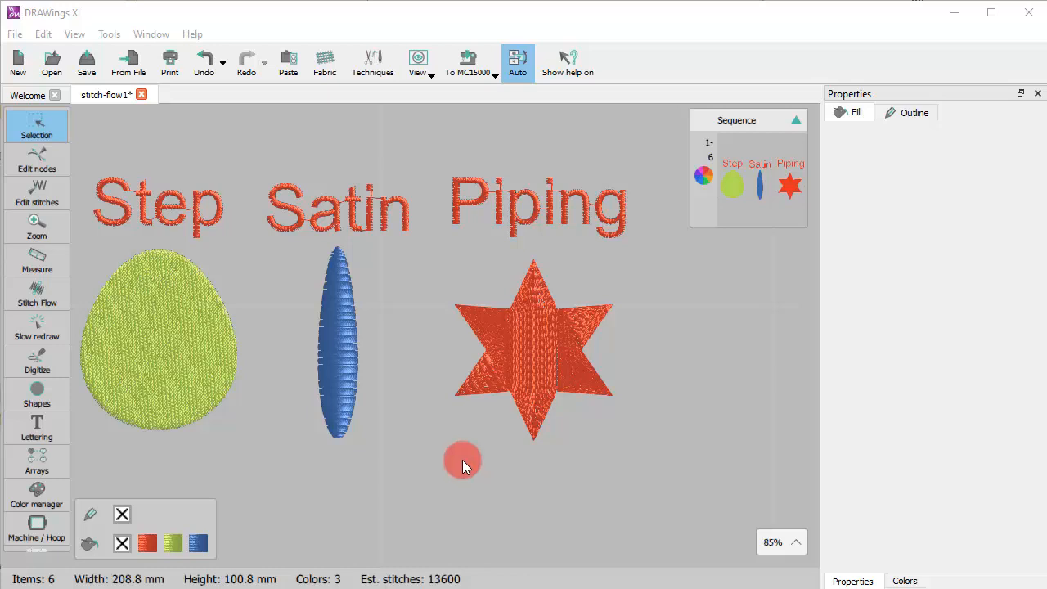
Step: Activate Stitch Flow and select the step egg, satin ellipse and piping star in turn to compare their available options
{"action": "left_click", "coordinate": [32, 296]}
{"action": "left_click", "coordinate": [190, 391]}
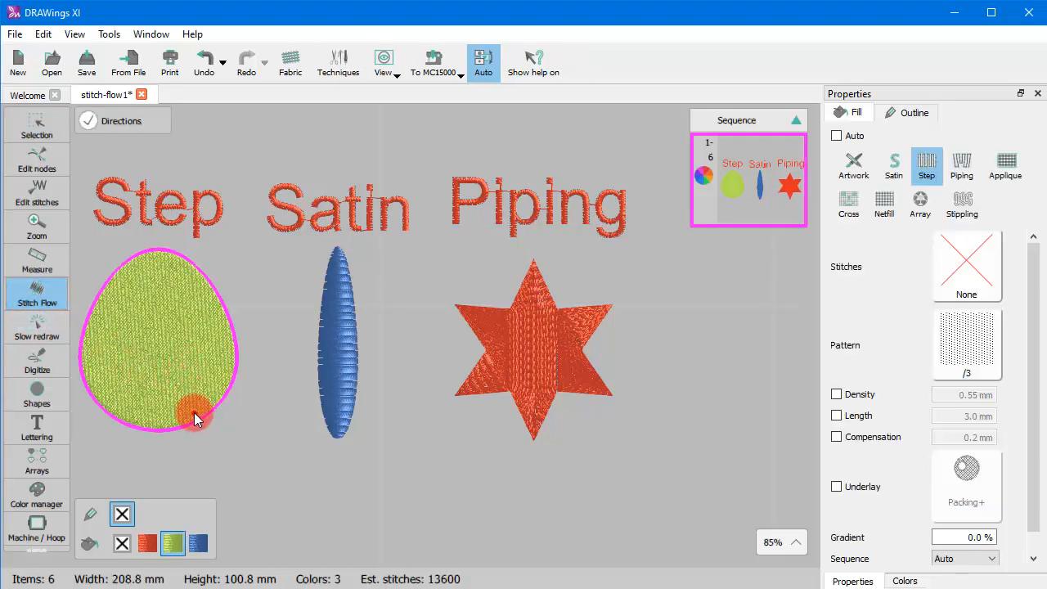
{"action": "left_click", "coordinate": [158, 370]}
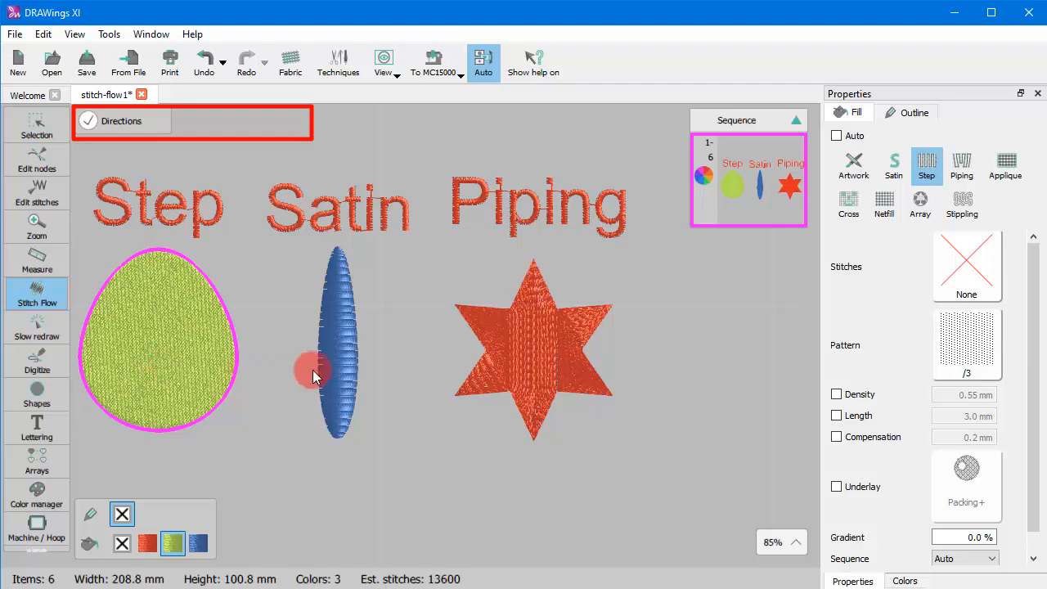
{"action": "left_click", "coordinate": [341, 369]}
{"action": "left_click", "coordinate": [528, 370]}
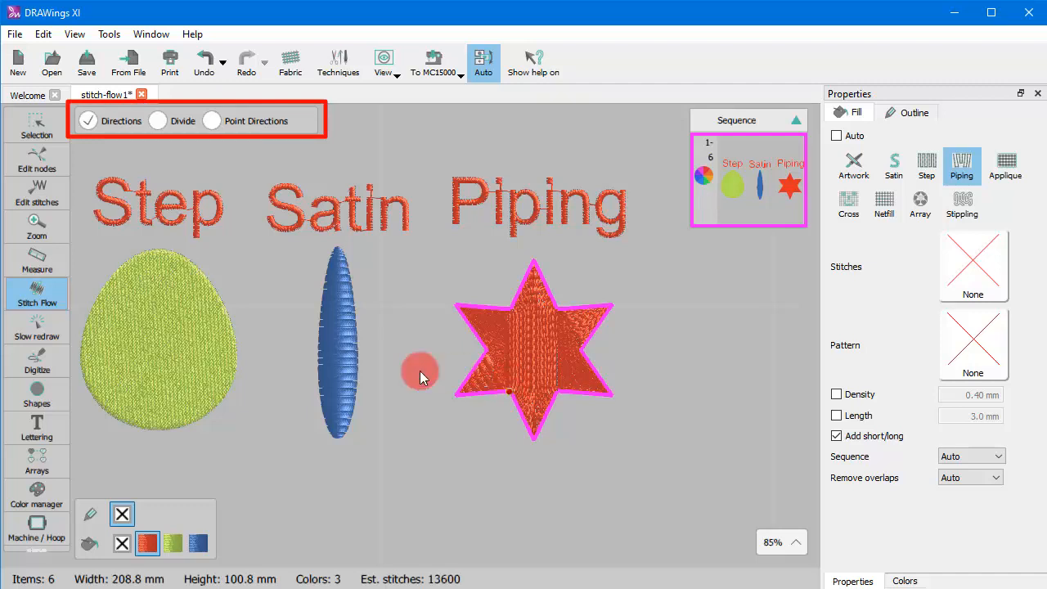
{"action": "left_click", "coordinate": [170, 369]}
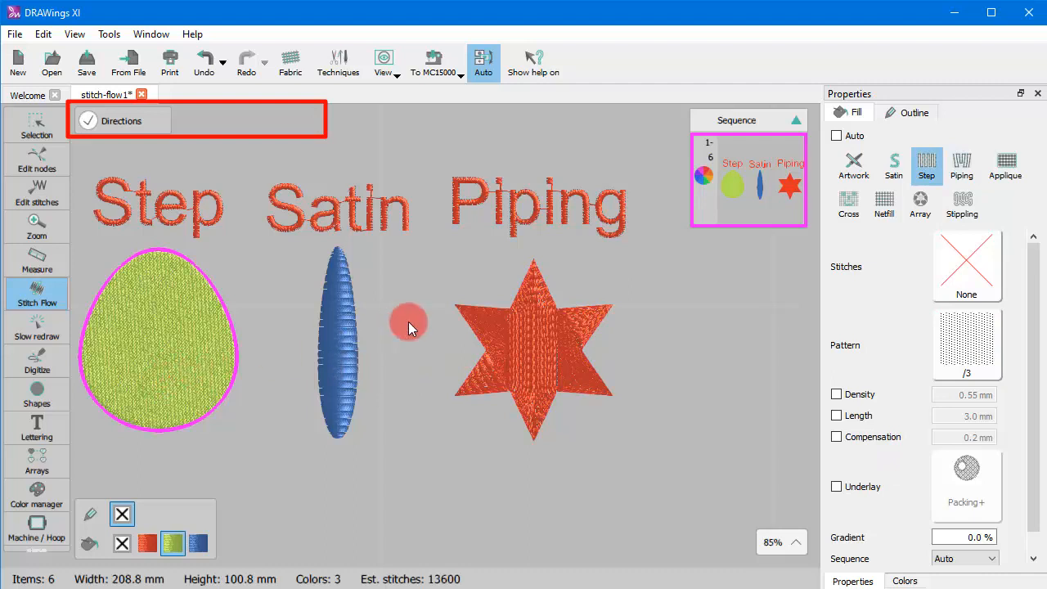
{"action": "left_click", "coordinate": [351, 347]}
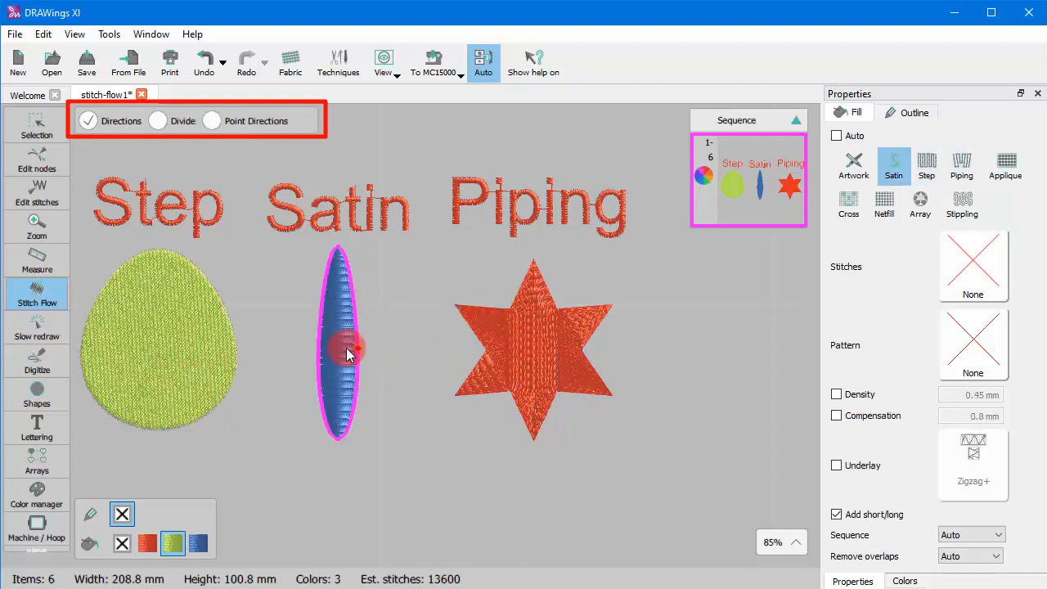
{"action": "left_click", "coordinate": [528, 348]}
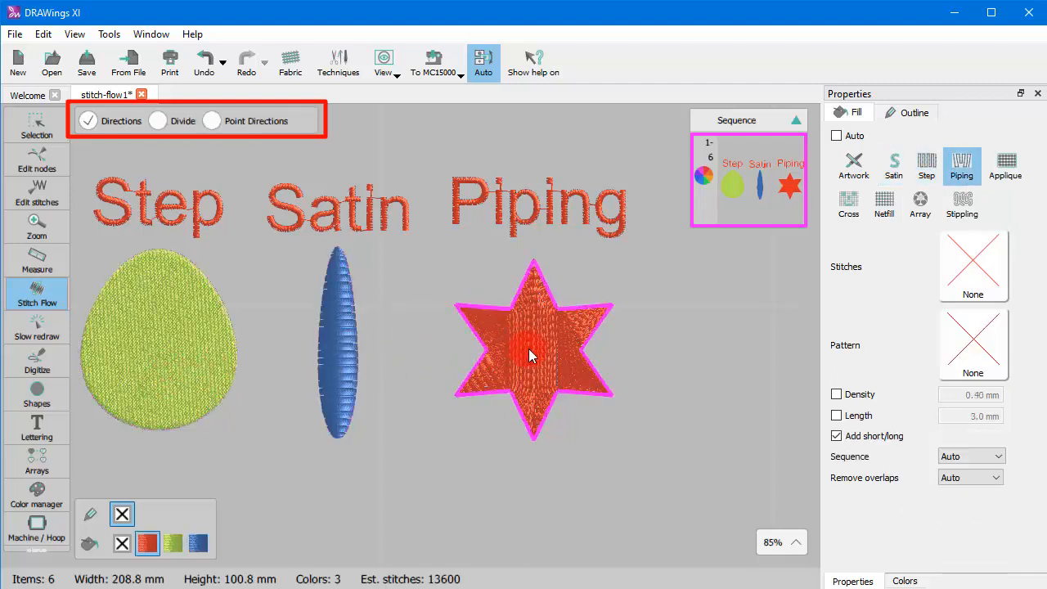
{"action": "left_click", "coordinate": [333, 349]}
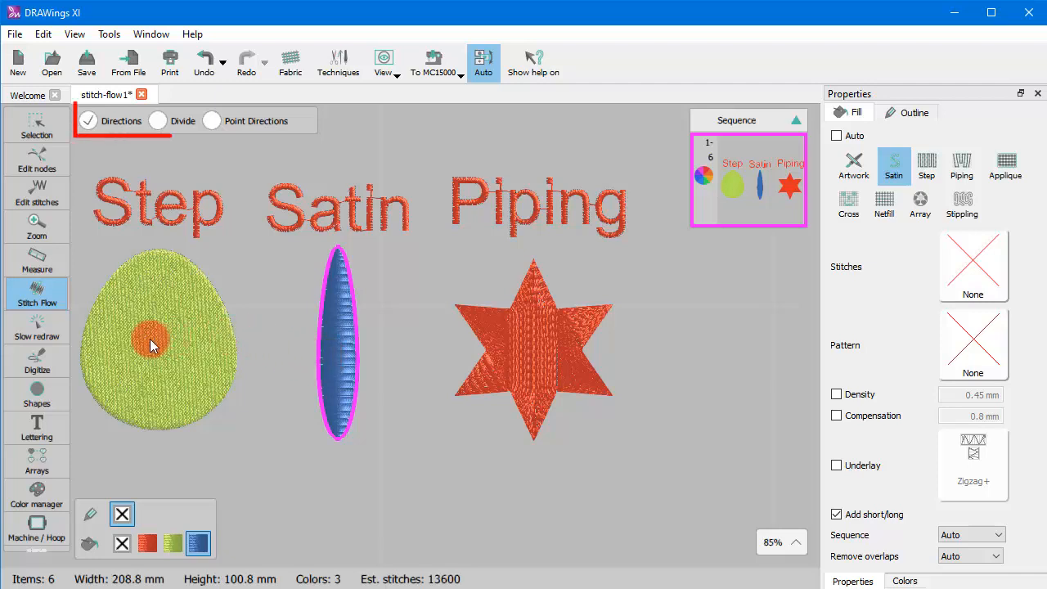
Step: Select the green step-fill egg and draw several stitch direction lines across it at different angles, ending with a downward-sloping diagonal
{"action": "left_click", "coordinate": [164, 394]}
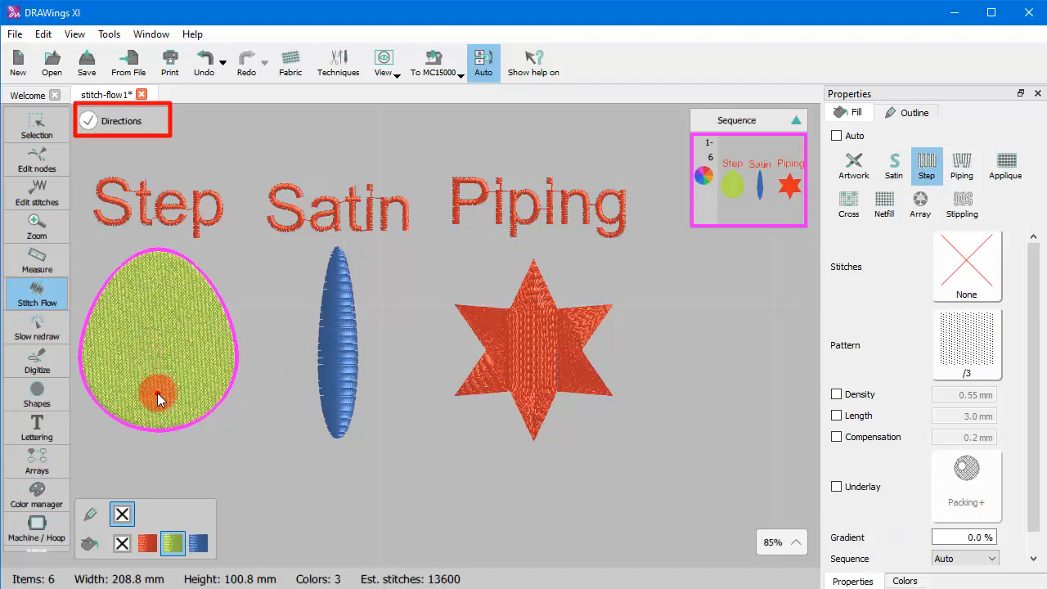
{"action": "scroll", "coordinate": [91, 364], "scroll_direction": "up", "scroll_amount": 1}
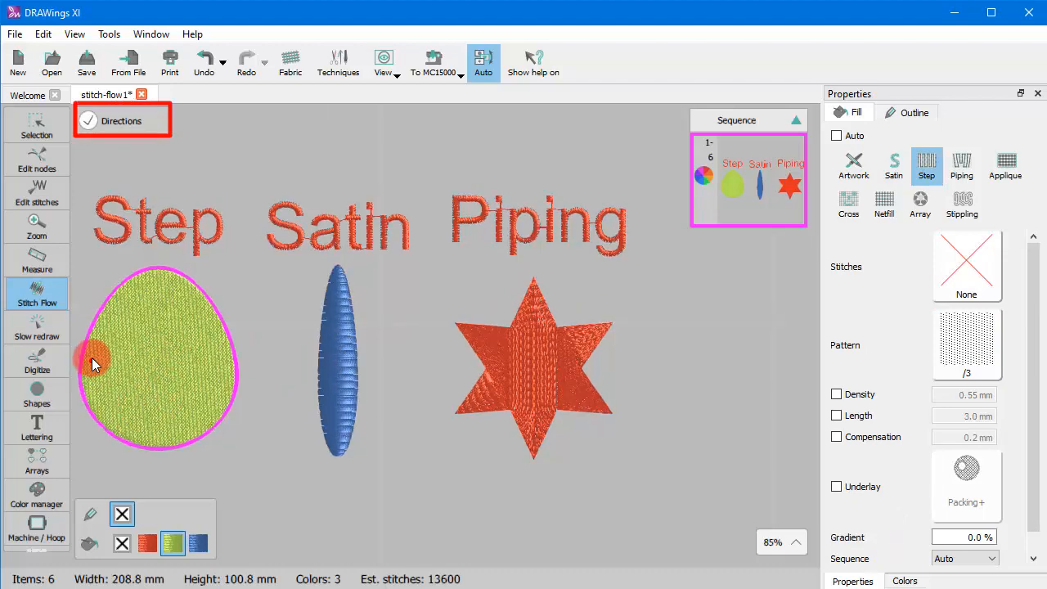
{"action": "scroll", "coordinate": [104, 391], "scroll_direction": "up", "scroll_amount": 2}
{"action": "scroll", "coordinate": [122, 383], "scroll_direction": "down", "scroll_amount": 3}
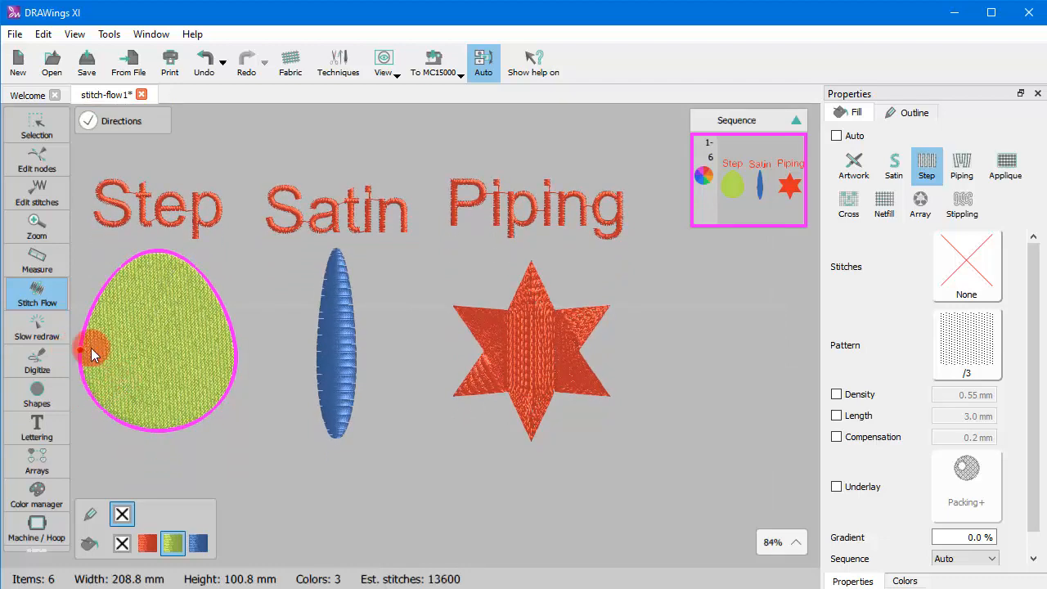
{"action": "left_click_drag", "start_coordinate": [91, 348], "coordinate": [217, 341]}
{"action": "left_click_drag", "start_coordinate": [146, 327], "coordinate": [183, 354]}
{"action": "left_click", "coordinate": [152, 422]}
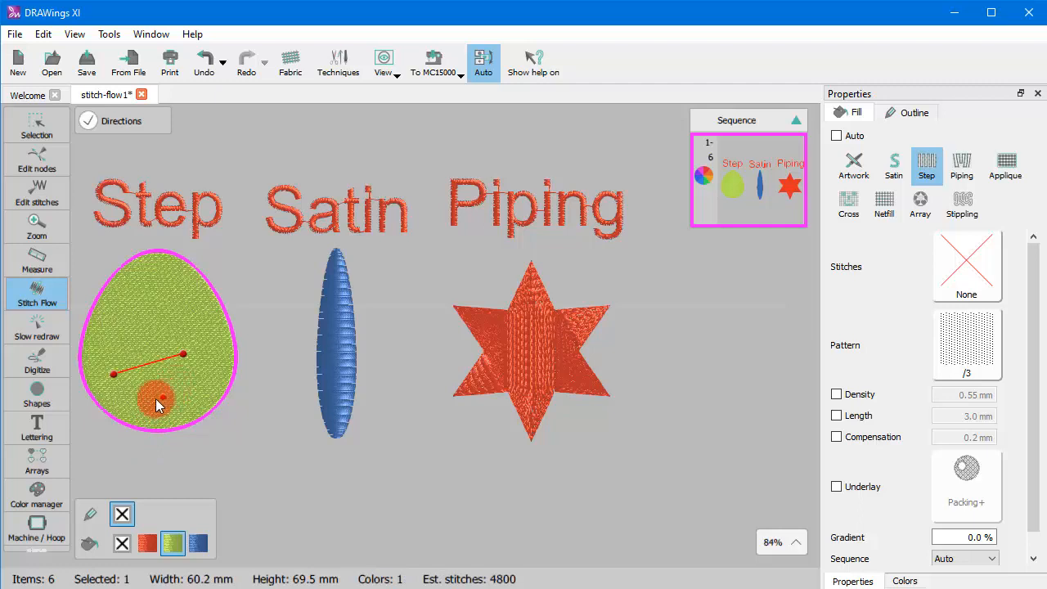
{"action": "left_click_drag", "start_coordinate": [118, 331], "coordinate": [203, 366]}
{"action": "left_click_drag", "start_coordinate": [120, 387], "coordinate": [182, 322]}
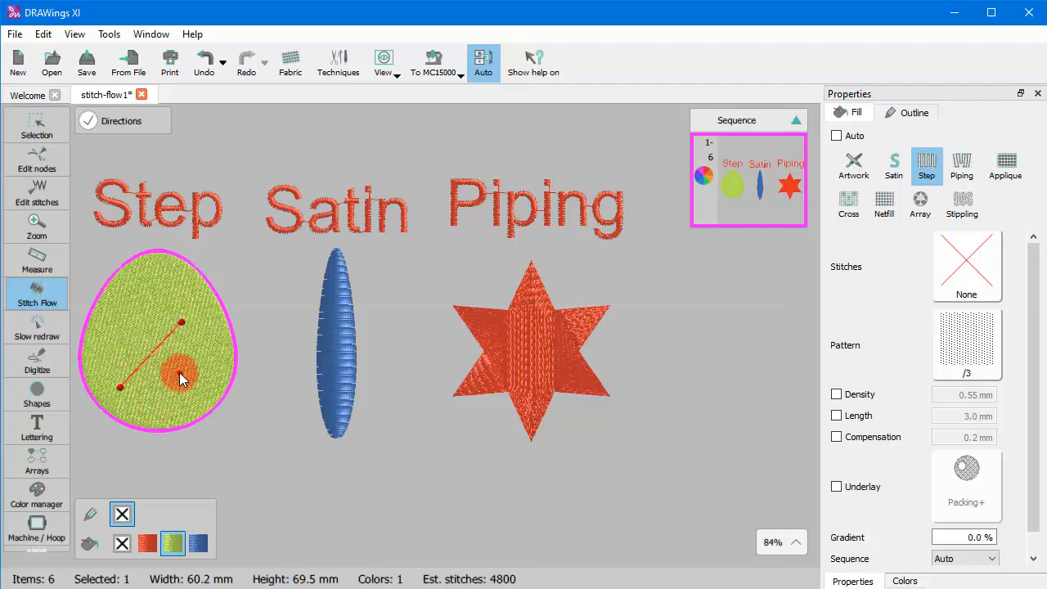
{"action": "left_click_drag", "start_coordinate": [140, 311], "coordinate": [187, 370]}
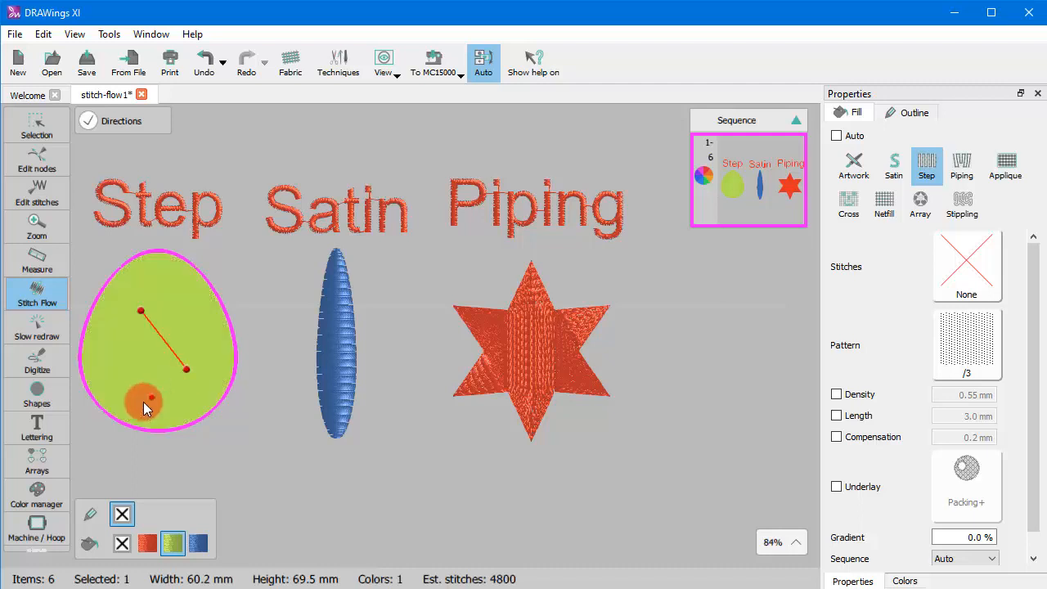
Step: Reposition both endpoints of the egg's stitch direction line to flatten its angle, and delete the line
{"action": "mouse_move", "coordinate": [185, 371]}
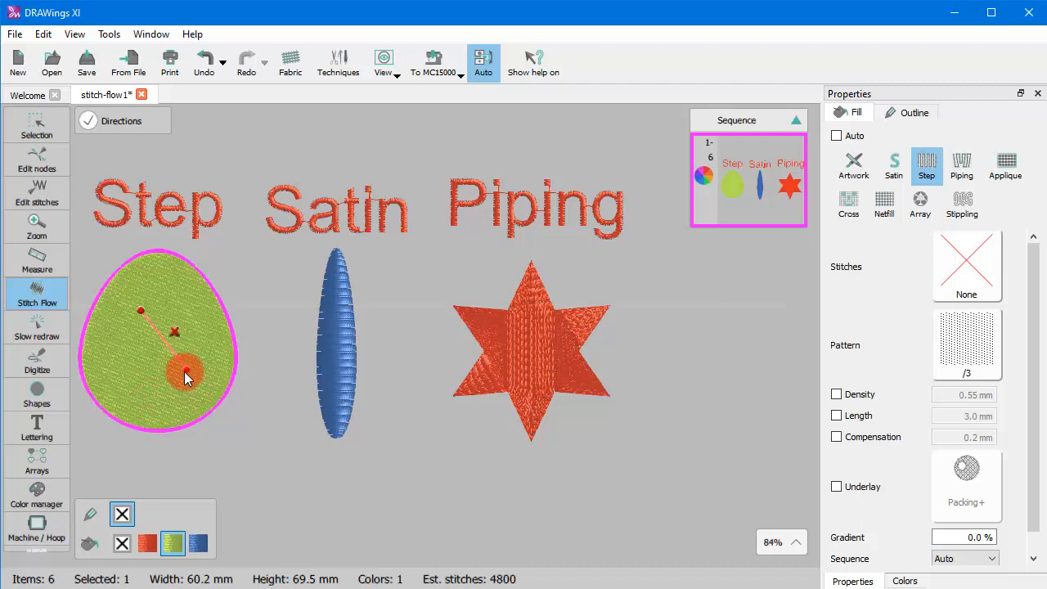
{"action": "left_click_drag", "start_coordinate": [187, 369], "coordinate": [205, 363]}
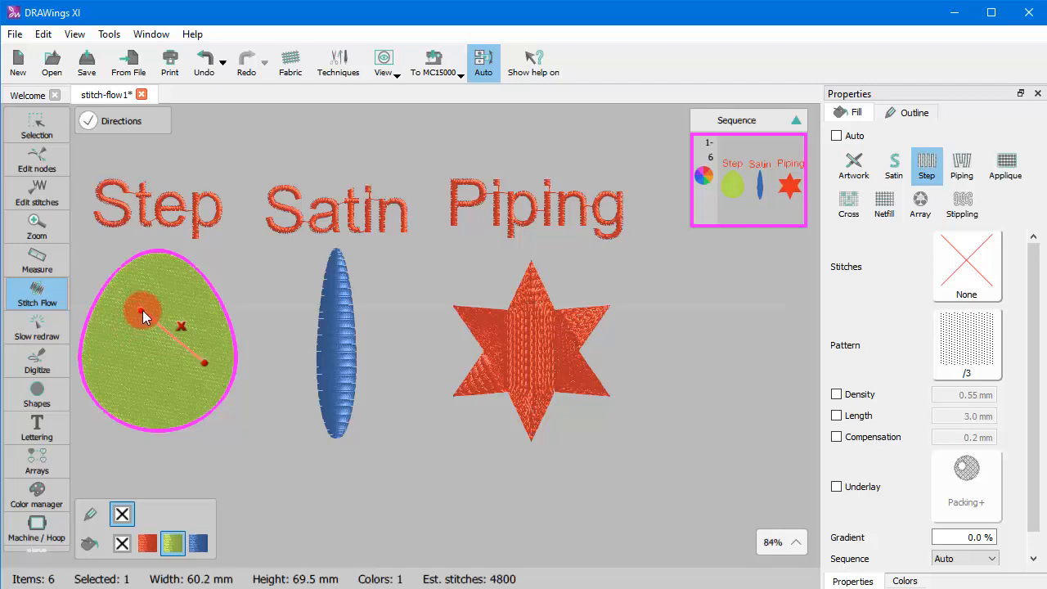
{"action": "left_click_drag", "start_coordinate": [142, 311], "coordinate": [123, 332]}
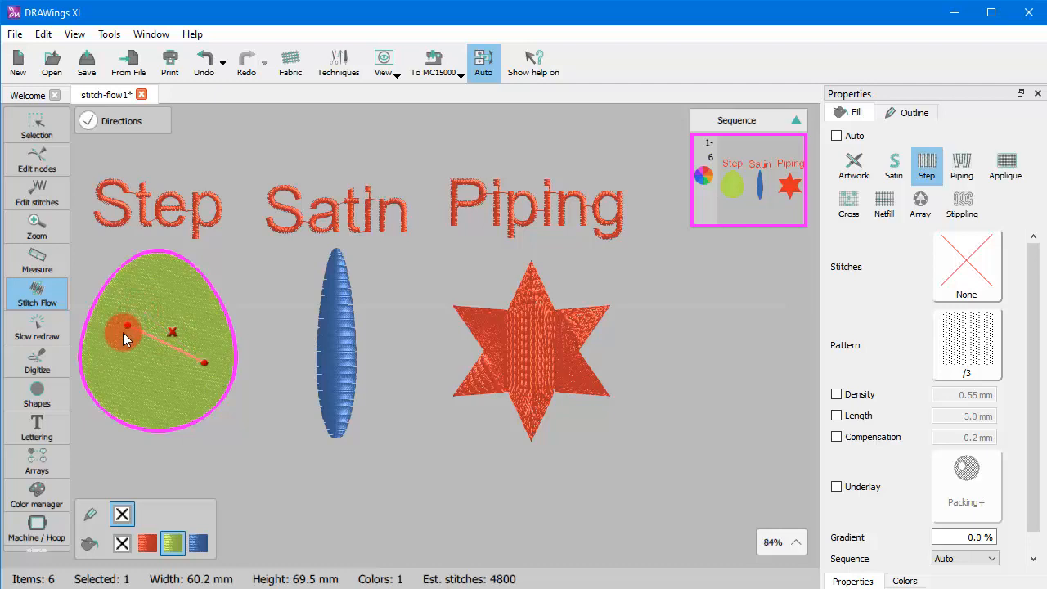
{"action": "left_click", "coordinate": [170, 333]}
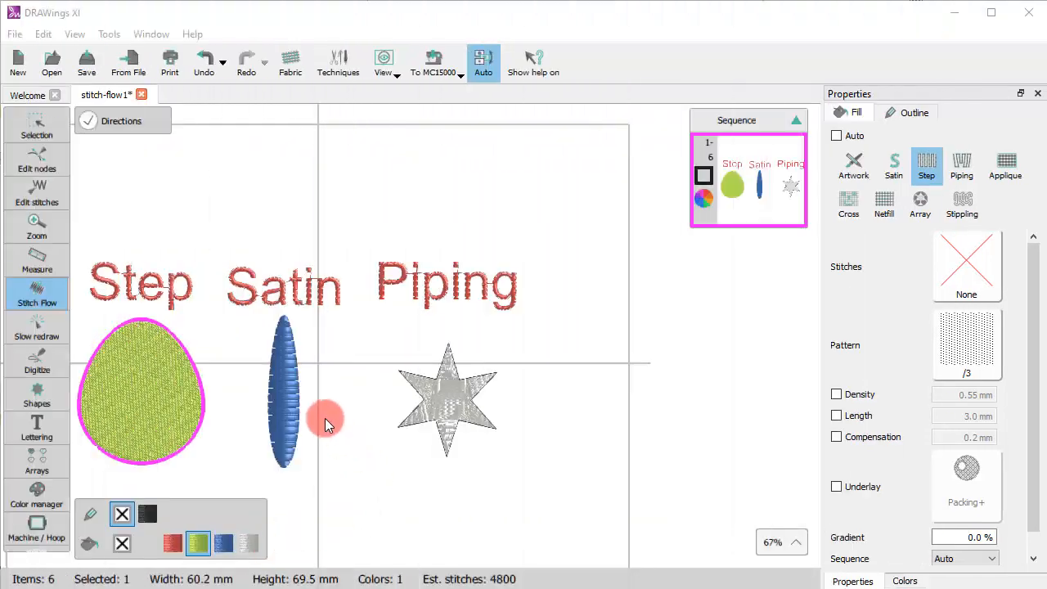
Step: Divide the silver piping star into six sections with three lines joining opposite inner corners through the centre
{"action": "left_click", "coordinate": [449, 411]}
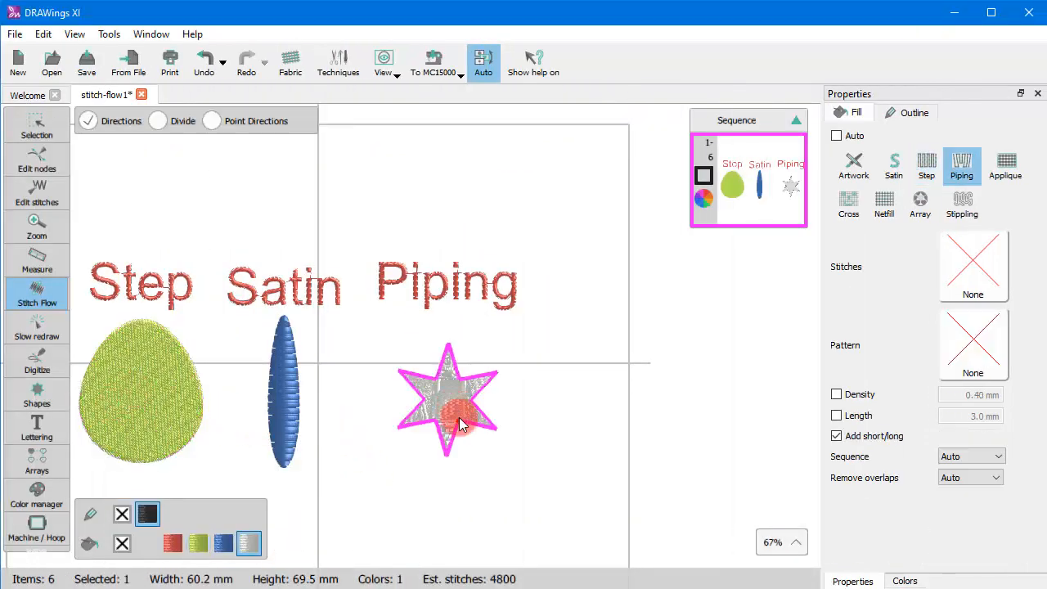
{"action": "scroll", "coordinate": [439, 385], "scroll_direction": "up", "scroll_amount": 5}
{"action": "scroll", "coordinate": [342, 248], "scroll_direction": "down", "scroll_amount": 4}
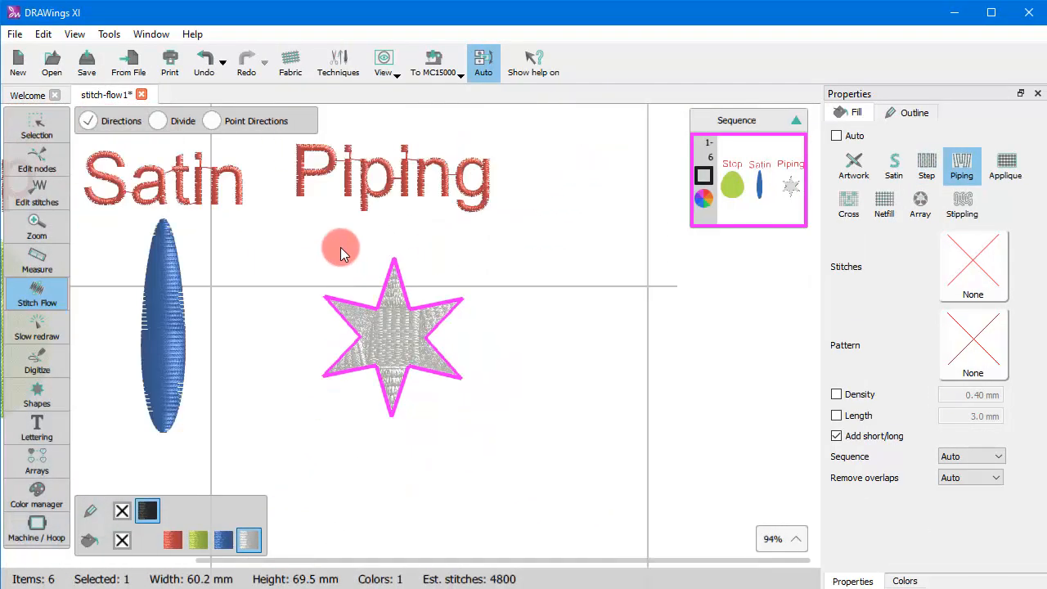
{"action": "scroll", "coordinate": [392, 349], "scroll_direction": "up", "scroll_amount": 5}
{"action": "scroll", "coordinate": [394, 344], "scroll_direction": "up", "scroll_amount": 1}
{"action": "scroll", "coordinate": [390, 340], "scroll_direction": "down", "scroll_amount": 1}
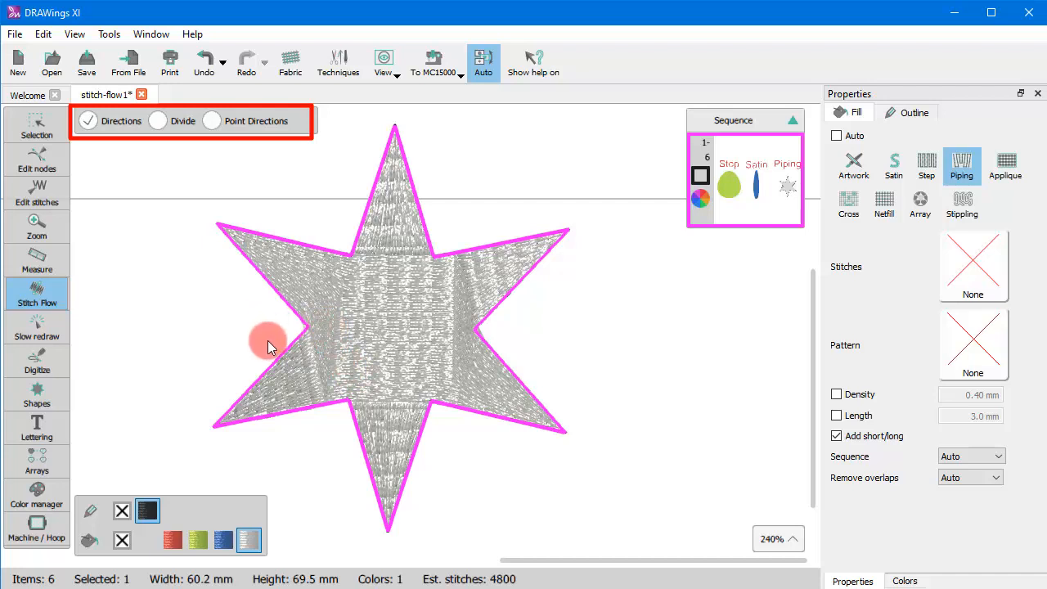
{"action": "left_click", "coordinate": [158, 121]}
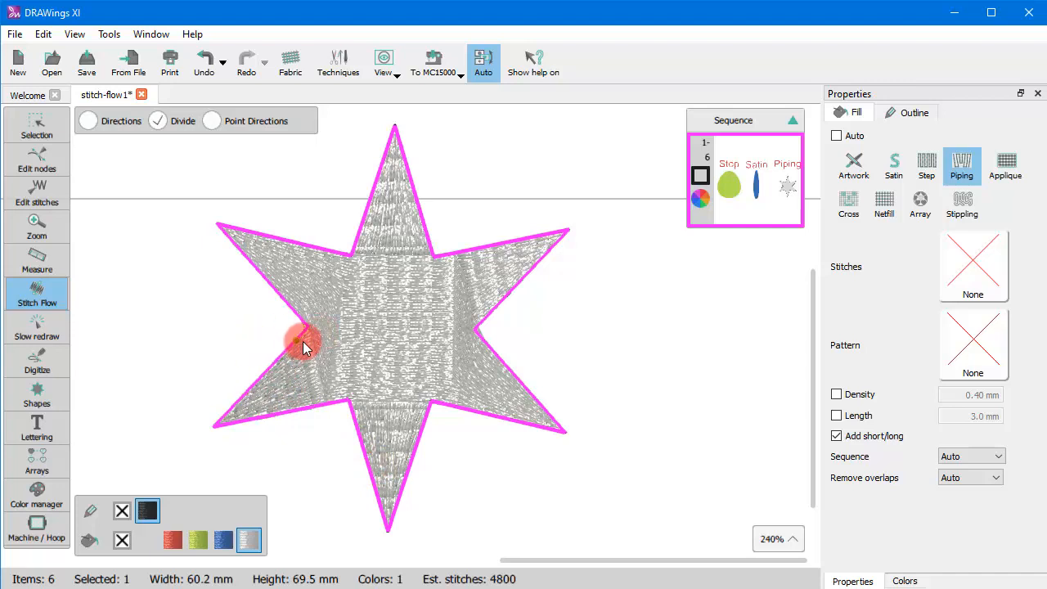
{"action": "left_click_drag", "start_coordinate": [304, 330], "coordinate": [476, 330]}
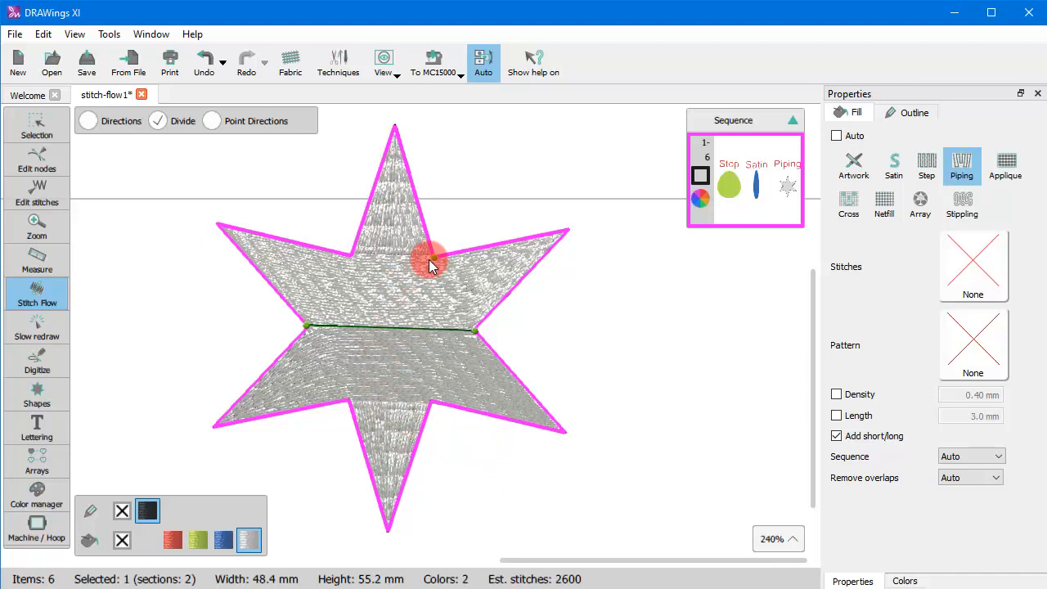
{"action": "mouse_move", "coordinate": [428, 259]}
{"action": "left_mouse_down"}
{"action": "mouse_move", "coordinate": [378, 328]}
{"action": "mouse_move", "coordinate": [364, 379]}
{"action": "left_mouse_up"}
{"action": "mouse_move", "coordinate": [350, 259]}
{"action": "left_mouse_down"}
{"action": "mouse_move", "coordinate": [391, 386]}
{"action": "mouse_move", "coordinate": [425, 413]}
{"action": "mouse_move", "coordinate": [429, 399]}
{"action": "left_mouse_up"}
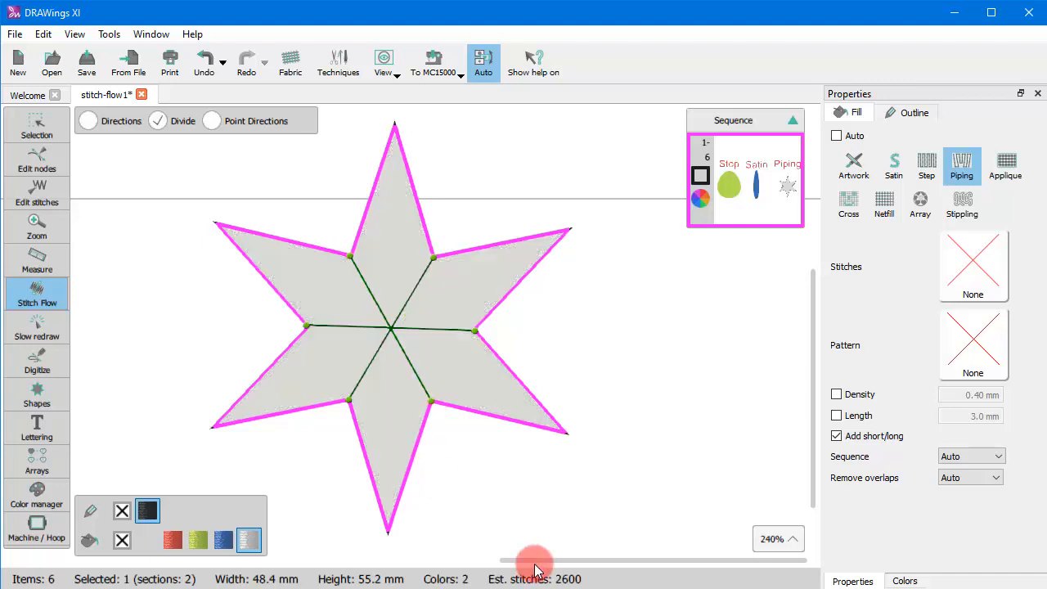
Step: Add a stitch direction line across each of the star's six points
{"action": "left_click", "coordinate": [88, 121]}
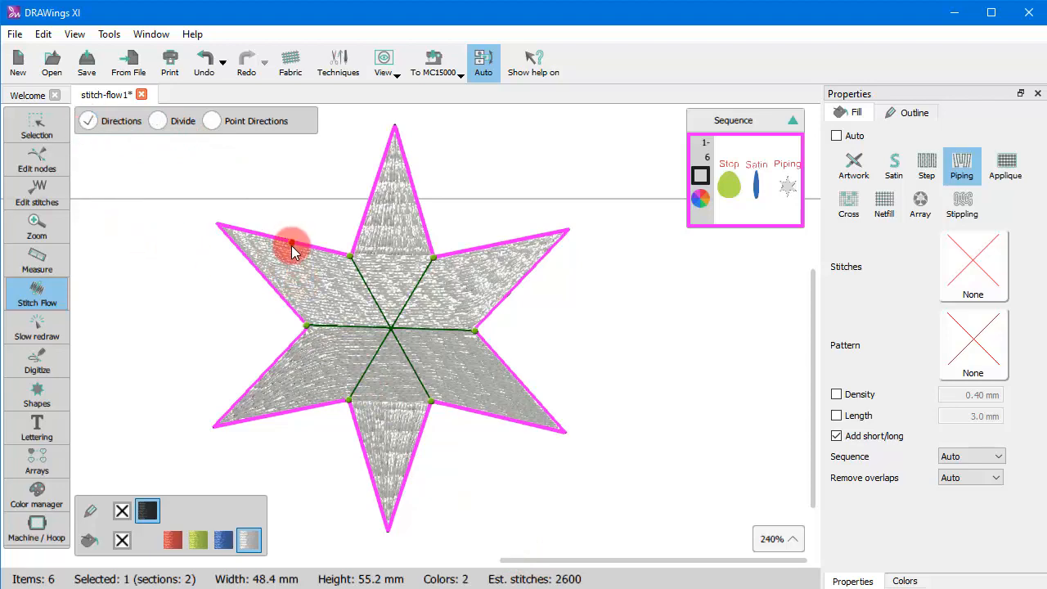
{"action": "left_click_drag", "start_coordinate": [293, 242], "coordinate": [270, 277]}
{"action": "left_click_drag", "start_coordinate": [372, 194], "coordinate": [416, 197]}
{"action": "left_click_drag", "start_coordinate": [503, 300], "coordinate": [501, 306]}
{"action": "left_click_drag", "start_coordinate": [487, 248], "coordinate": [512, 290]}
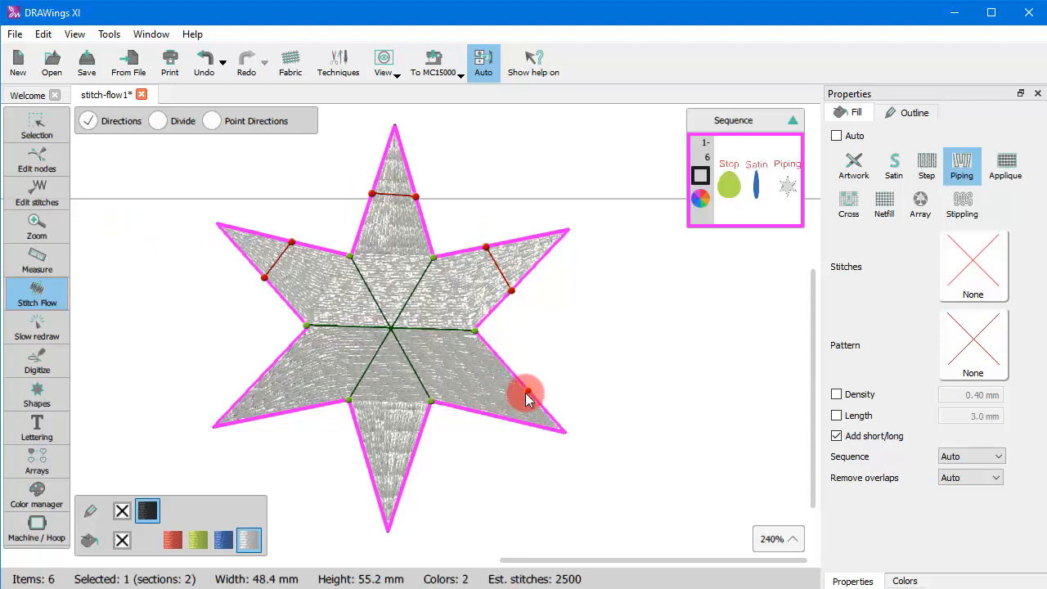
{"action": "left_click_drag", "start_coordinate": [528, 392], "coordinate": [503, 418]}
{"action": "left_click_drag", "start_coordinate": [412, 458], "coordinate": [366, 457]}
{"action": "left_click_drag", "start_coordinate": [258, 382], "coordinate": [278, 412]}
Step: Move the direction line on the star's upper-right point slightly further towards its tip
{"action": "scroll", "coordinate": [378, 324], "scroll_direction": "up", "scroll_amount": 4}
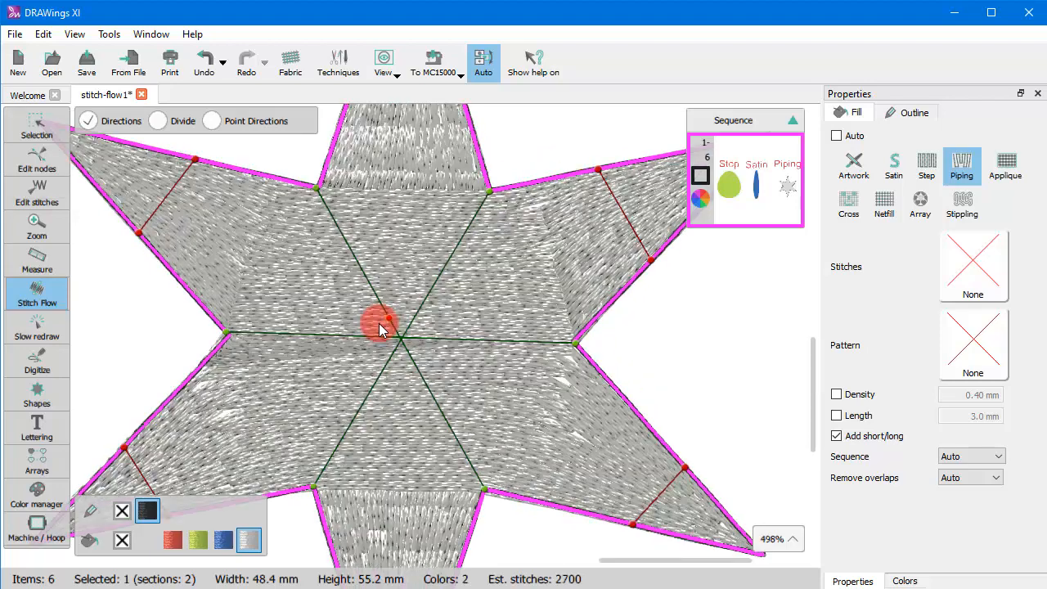
{"action": "scroll", "coordinate": [377, 323], "scroll_direction": "down", "scroll_amount": 4}
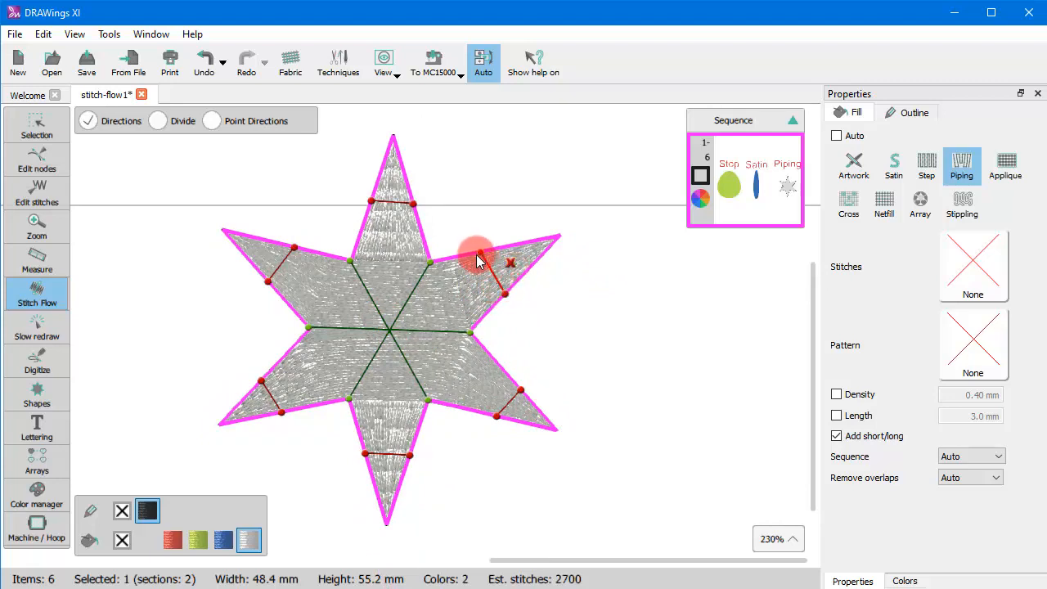
{"action": "mouse_move", "coordinate": [481, 253]}
{"action": "left_mouse_down"}
{"action": "mouse_move", "coordinate": [467, 254]}
{"action": "mouse_move", "coordinate": [479, 253]}
{"action": "mouse_move", "coordinate": [512, 284]}
{"action": "left_mouse_up"}
{"action": "left_click", "coordinate": [508, 262]}
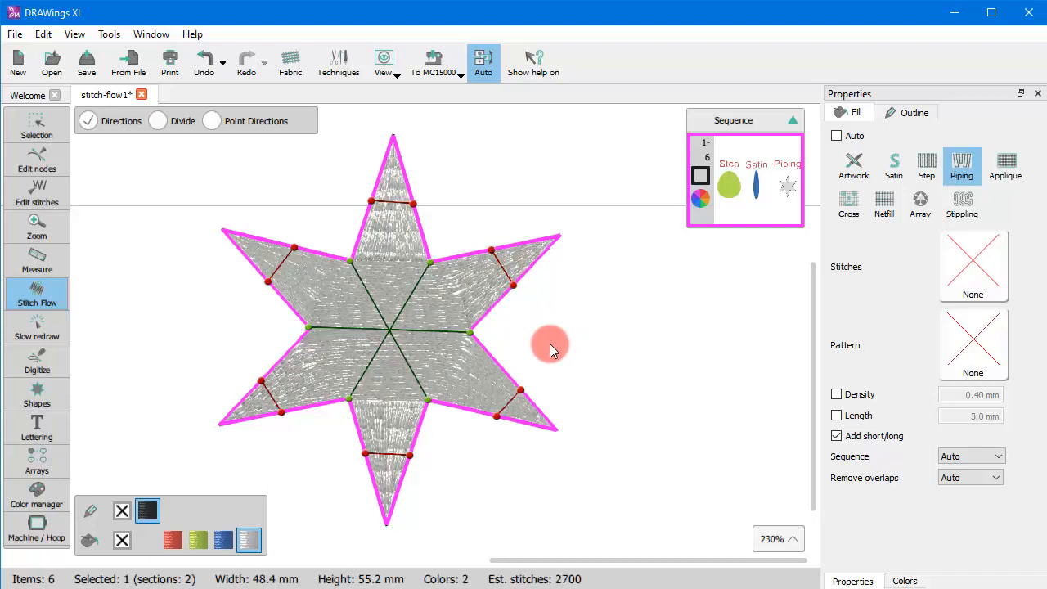
{"action": "mouse_move", "coordinate": [509, 270]}
Step: Cycle Stitch Flow editing between the Directions, Divide and Point Directions modes
{"action": "left_click", "coordinate": [176, 126]}
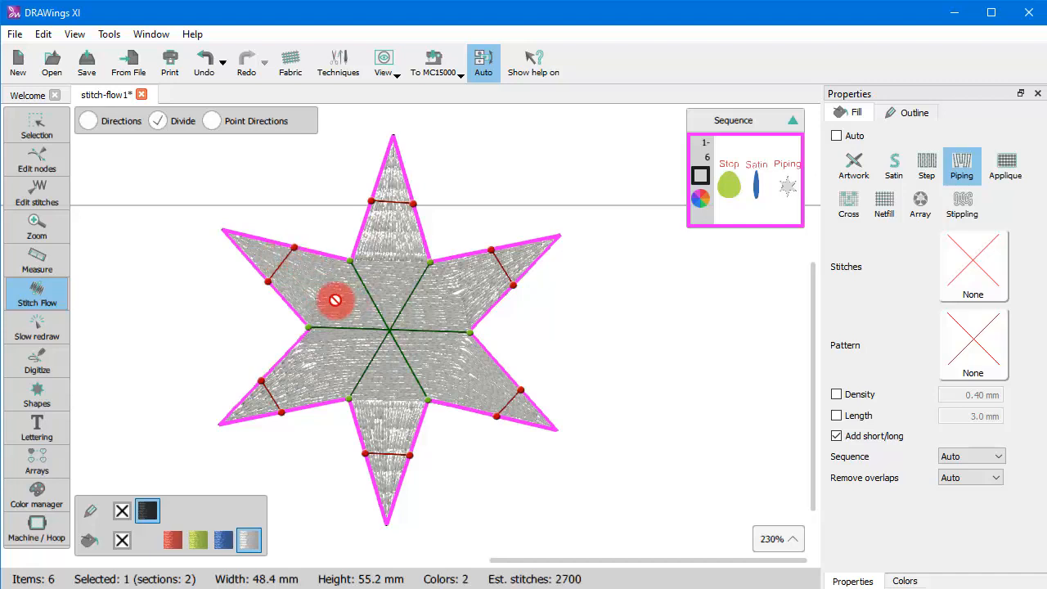
{"action": "key", "text": "d"}
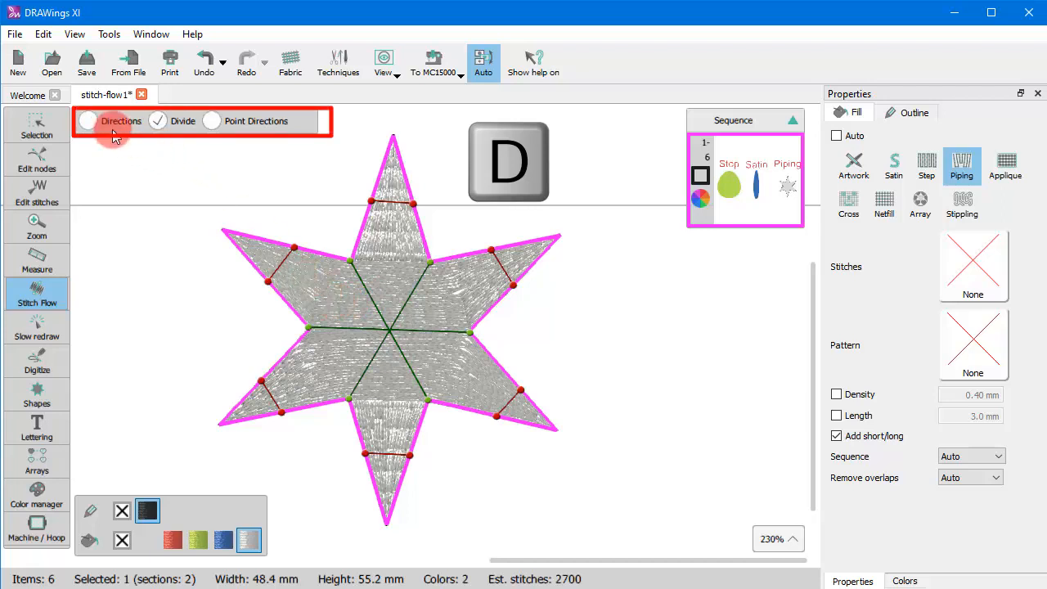
{"action": "left_click", "coordinate": [88, 121]}
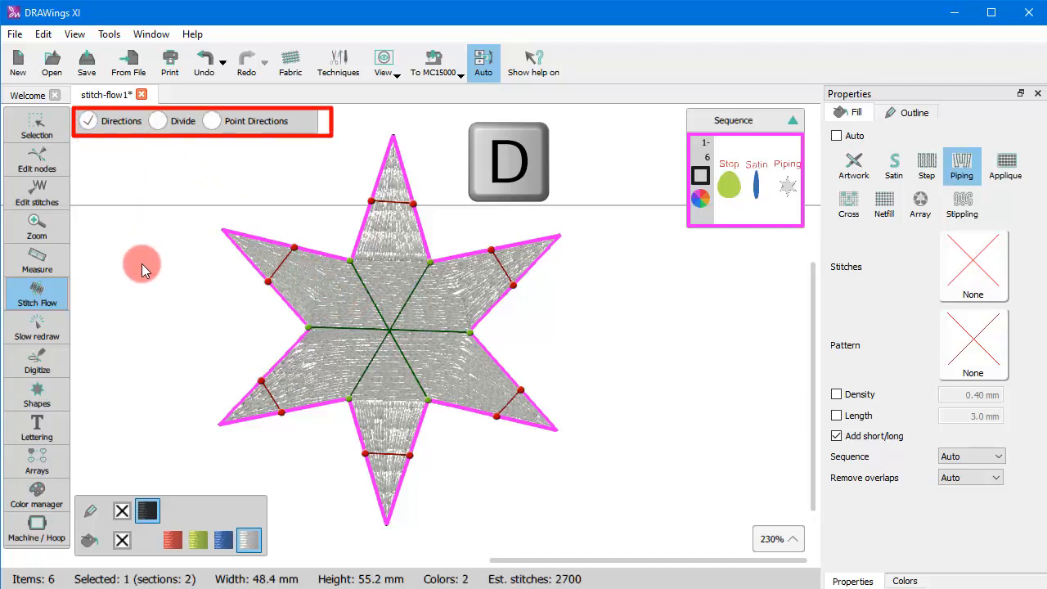
{"action": "key", "text": "d"}
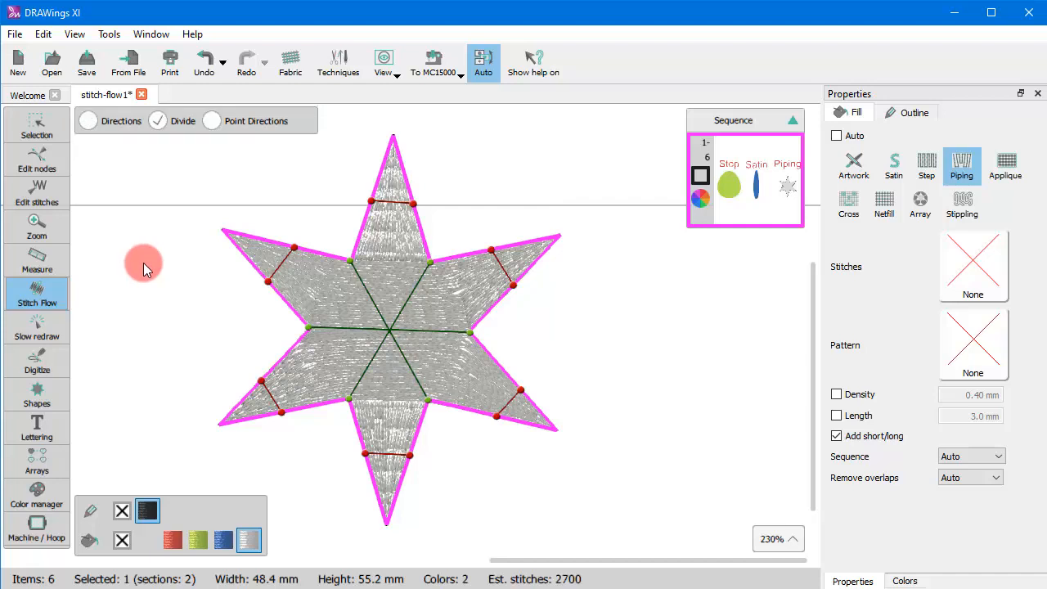
{"action": "key", "text": "p"}
{"action": "key", "text": "Escape"}
{"action": "key", "text": "Tab"}
{"action": "key", "text": "Tab"}
{"action": "key", "text": "Tab"}
{"action": "key", "text": "Tab"}
{"action": "key", "text": "Tab"}
{"action": "key", "text": "Tab"}
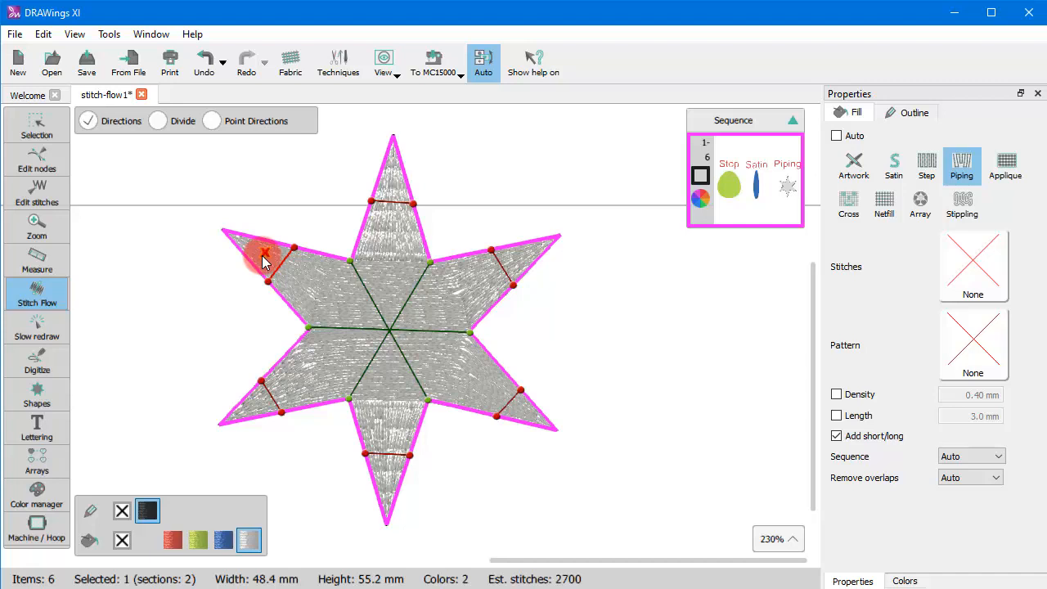
Step: Switch the star's stitch flow editing to Point Directions
{"action": "left_click", "coordinate": [214, 121]}
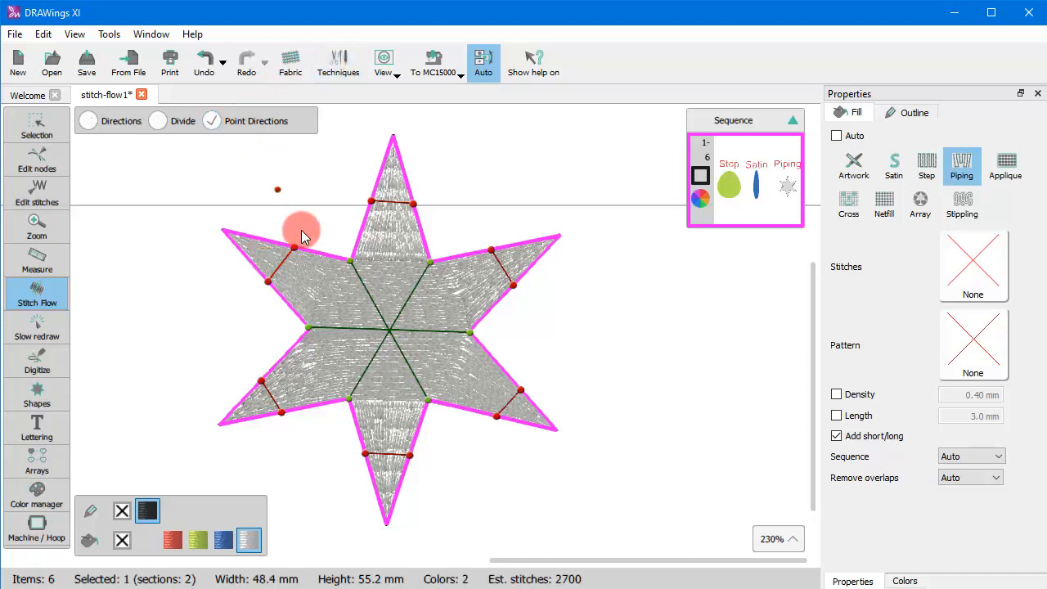